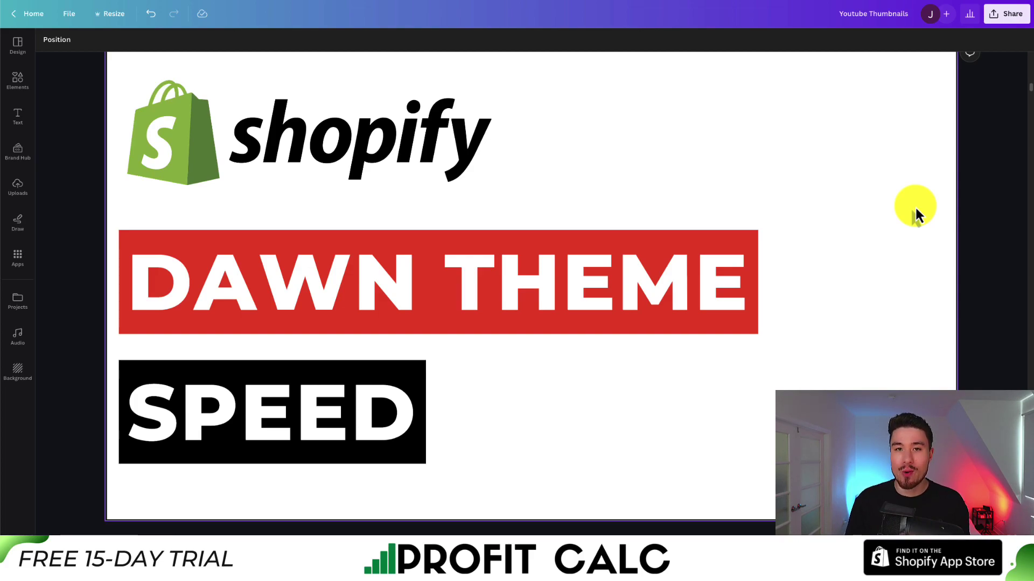
- Scroll up on the Dawn Theme Speed thumbnail design in Canva
scroll(949, 198, up, 1)
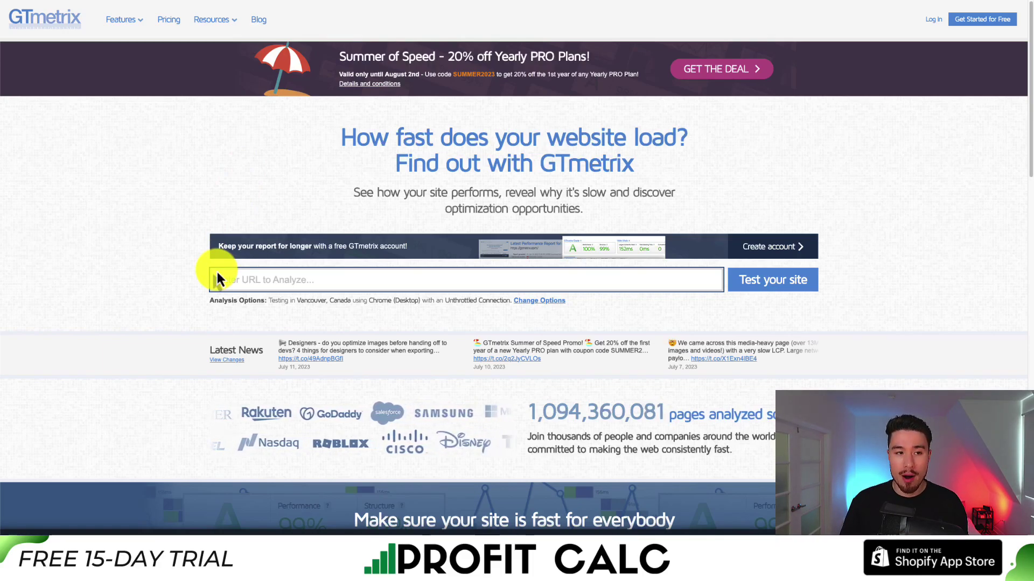
text(https://masterclass-demo.myshopify.com/)
click(773, 279)
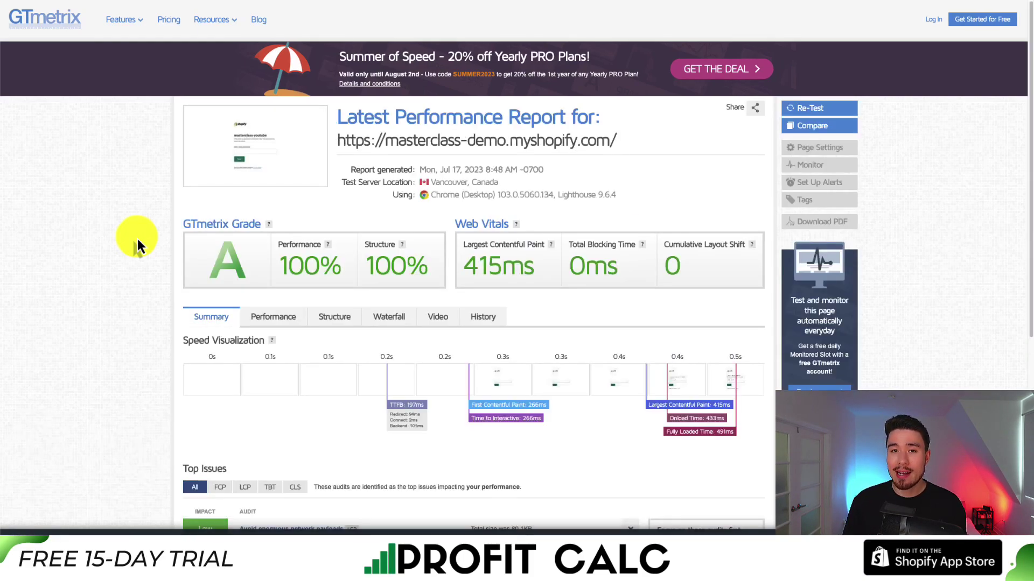
scroll(381, 132, down, 1)
drag(380, 131, 343, 211)
scroll(186, 231, down, 2)
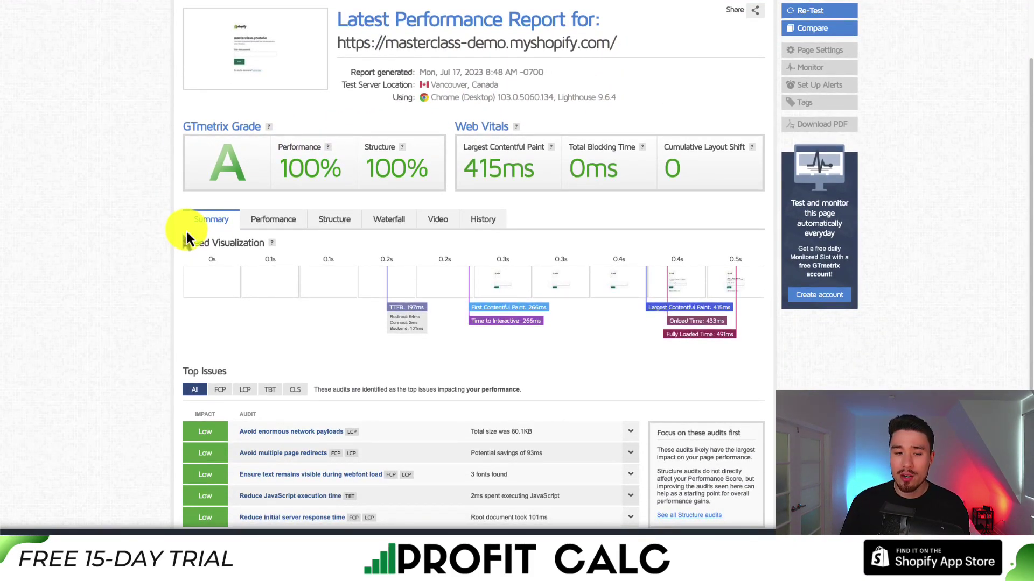
drag(283, 177, 477, 166)
click(223, 318)
scroll(224, 318, down, 1)
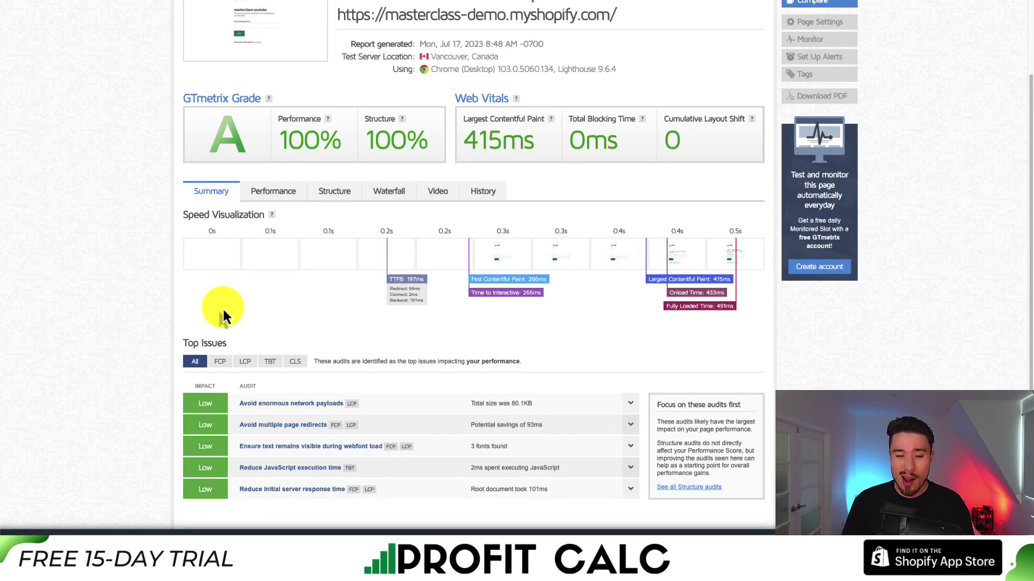
scroll(597, 311, down, 1)
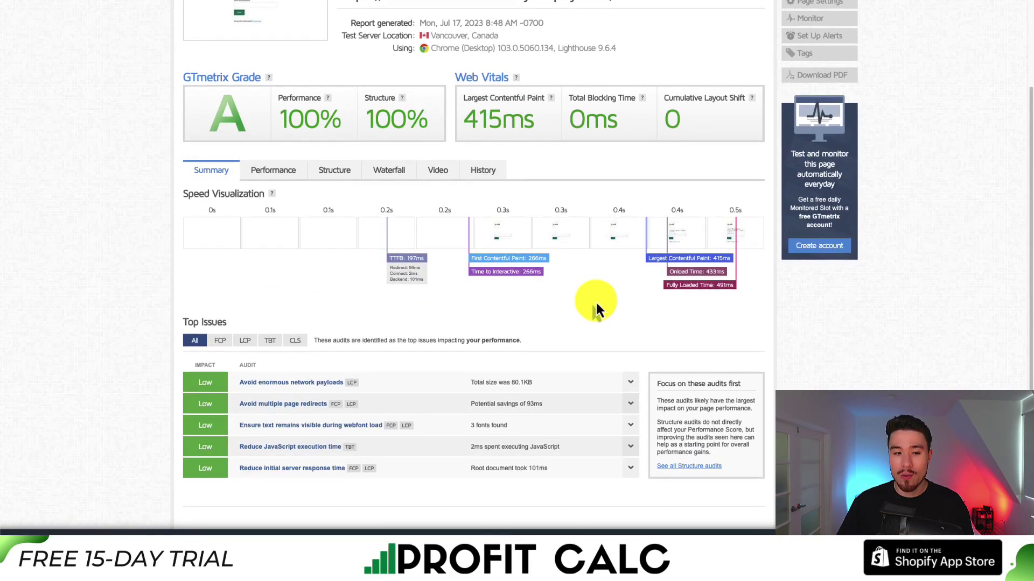
scroll(393, 272, down, 4)
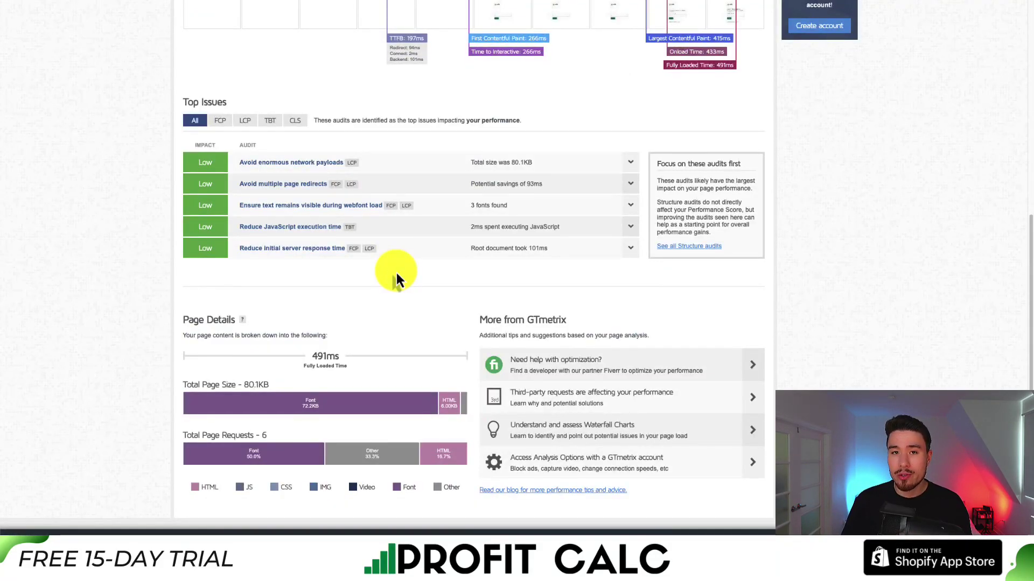
scroll(396, 280, up, 7)
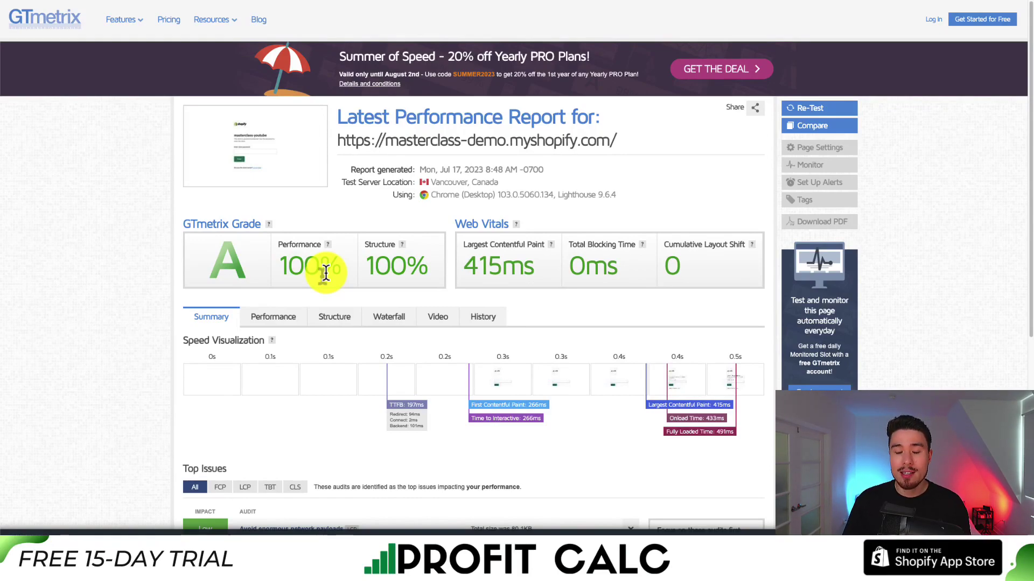
scroll(326, 273, down, 1)
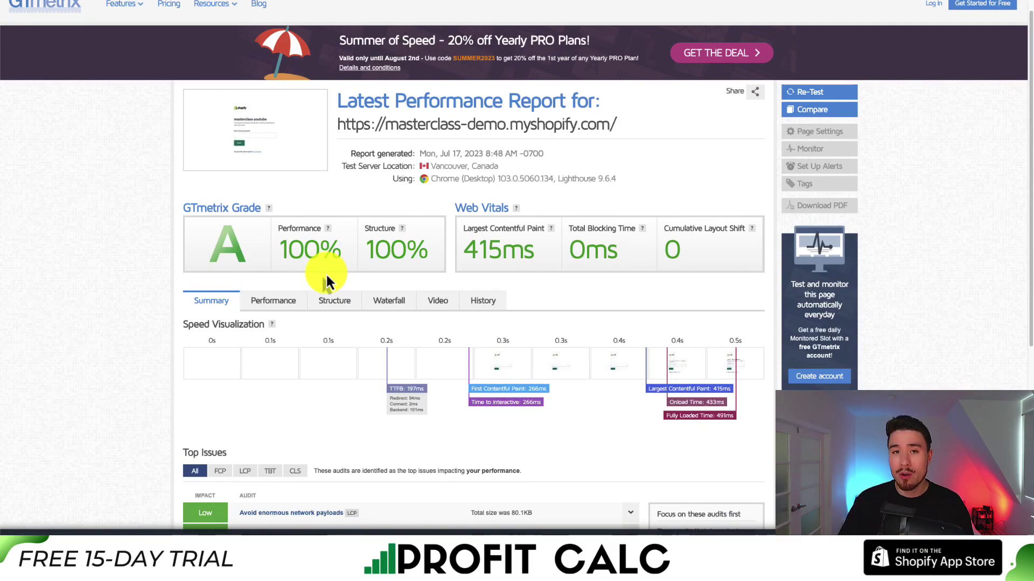
scroll(326, 273, down, 2)
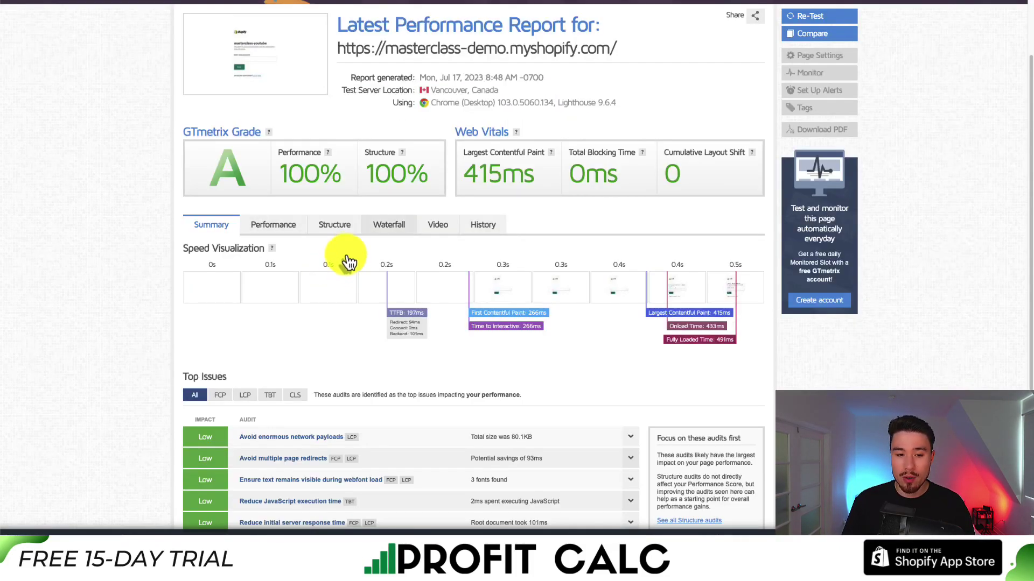
- Show the six-request Waterfall chart and inspect the headers of the 404 favicon.ico request
click(379, 232)
scroll(224, 258, down, 3)
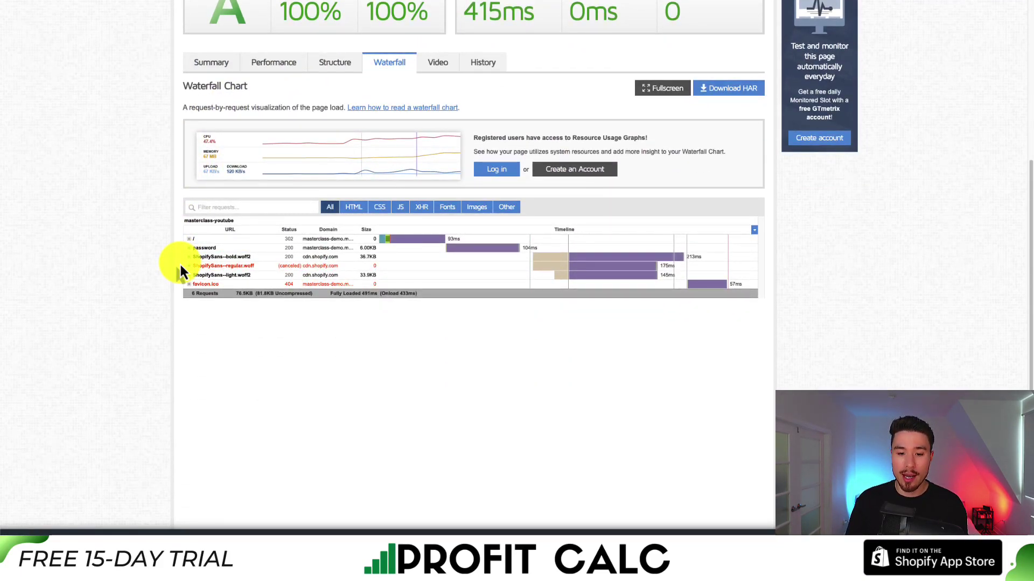
mouse_move(491, 261)
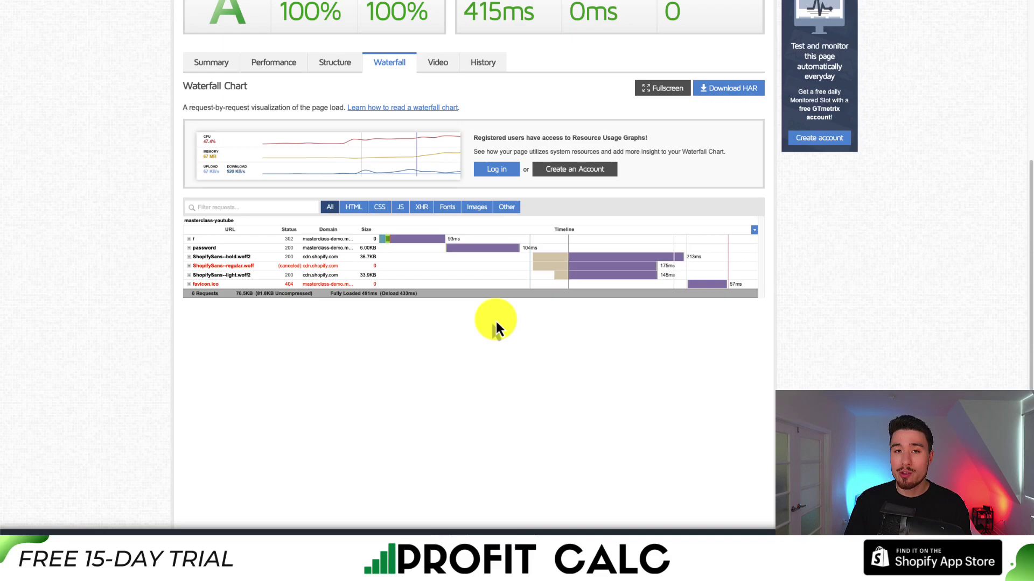
click(188, 287)
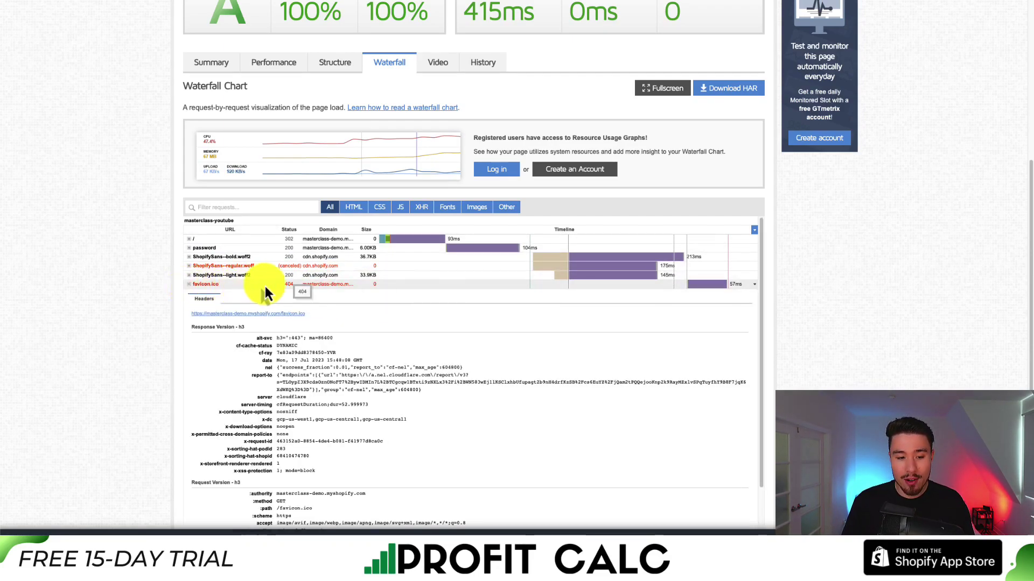
click(295, 286)
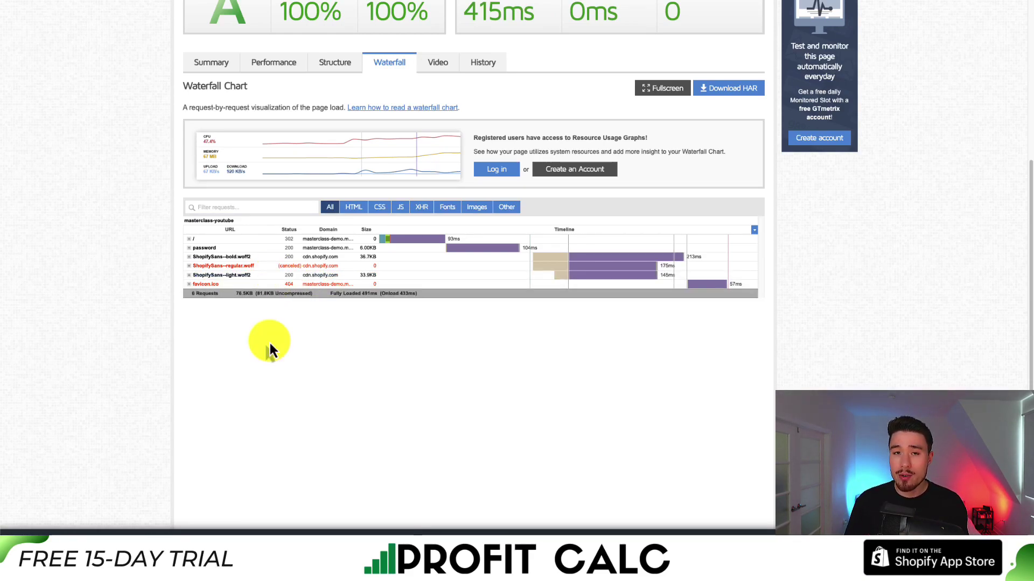
scroll(269, 343, up, 5)
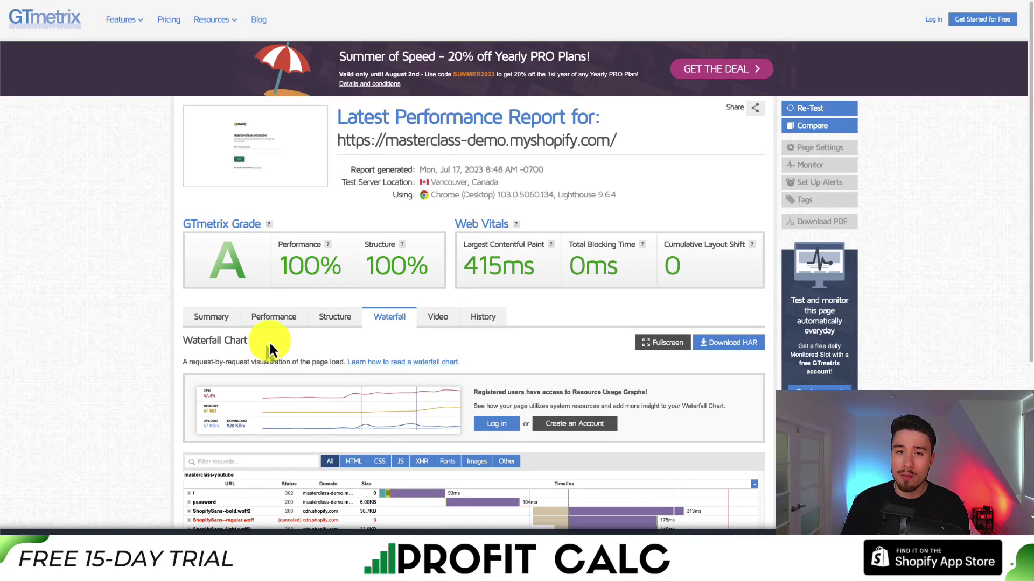
- Scroll down through the GTmetrix waterfall table of requests
scroll(271, 349, down, 4)
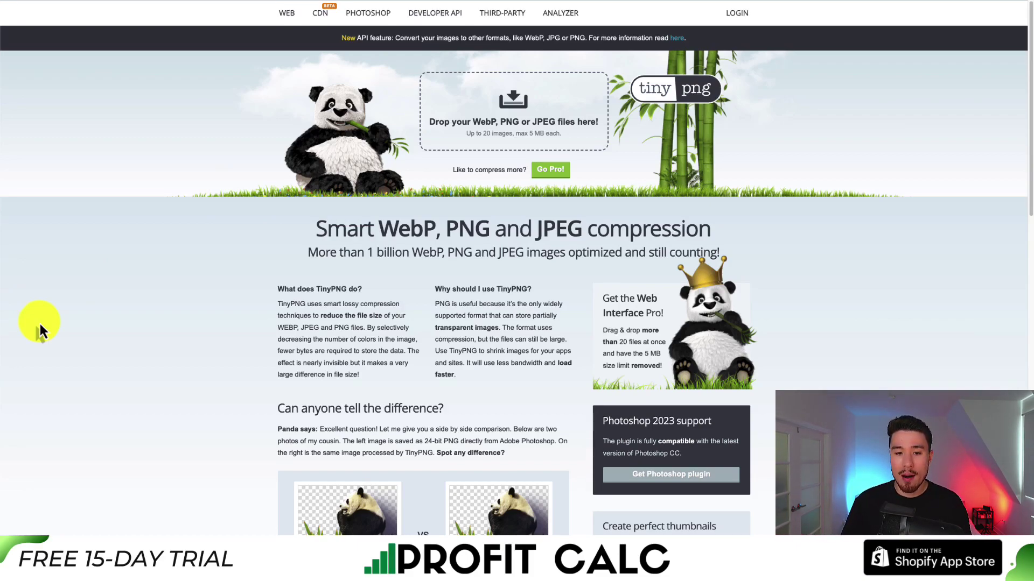
- Upload the screenshot to TinyPNG, shrinking it from 450.9 KB to 117.5 KB
scroll(173, 182, down, 1)
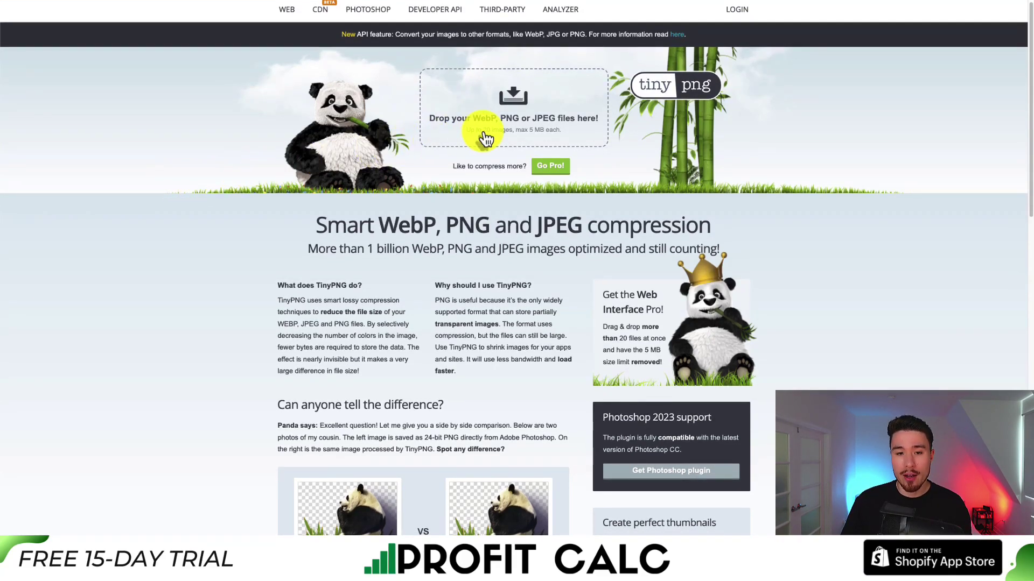
click(533, 138)
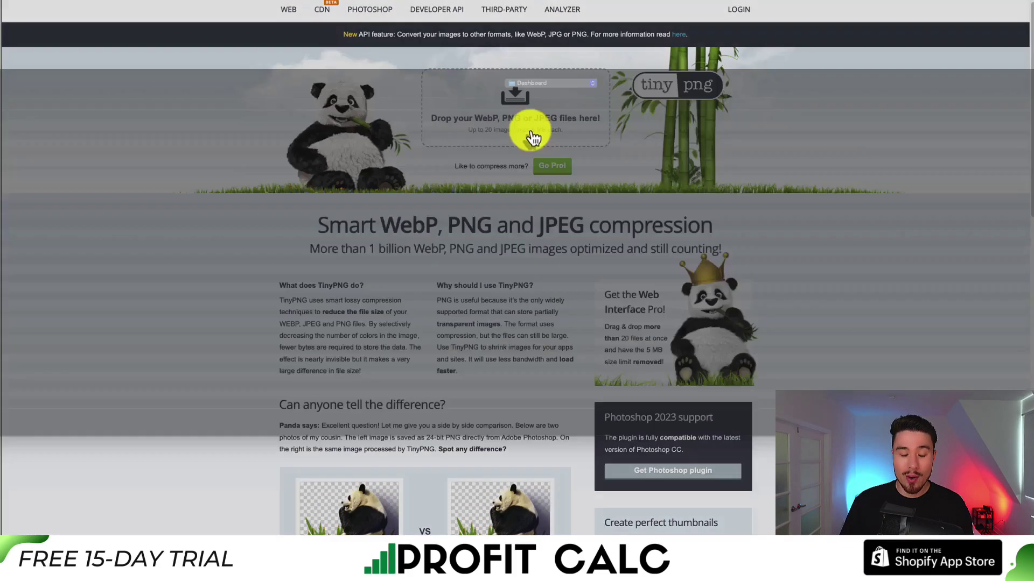
double_click(261, 167)
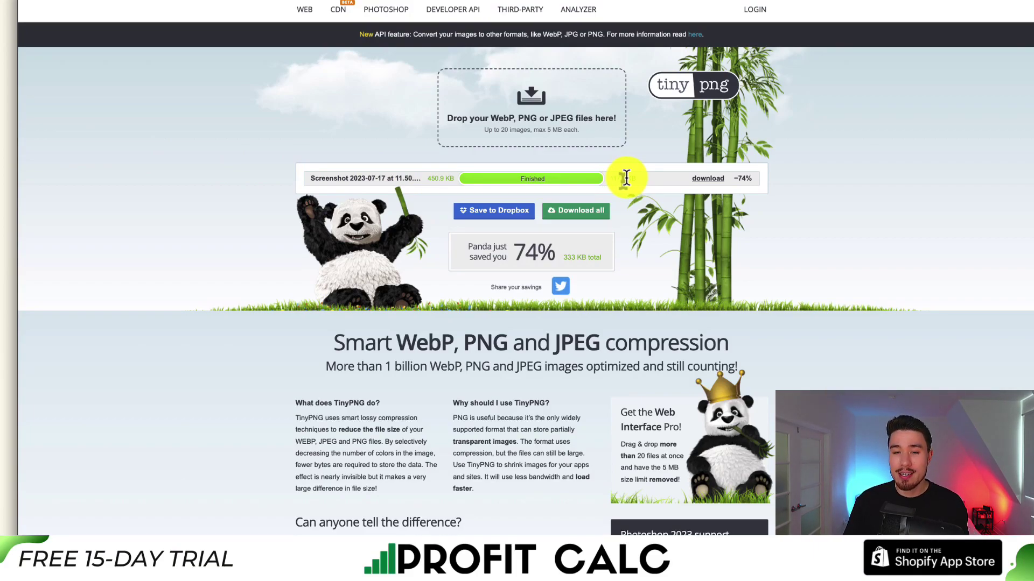
scroll(439, 229, down, 7)
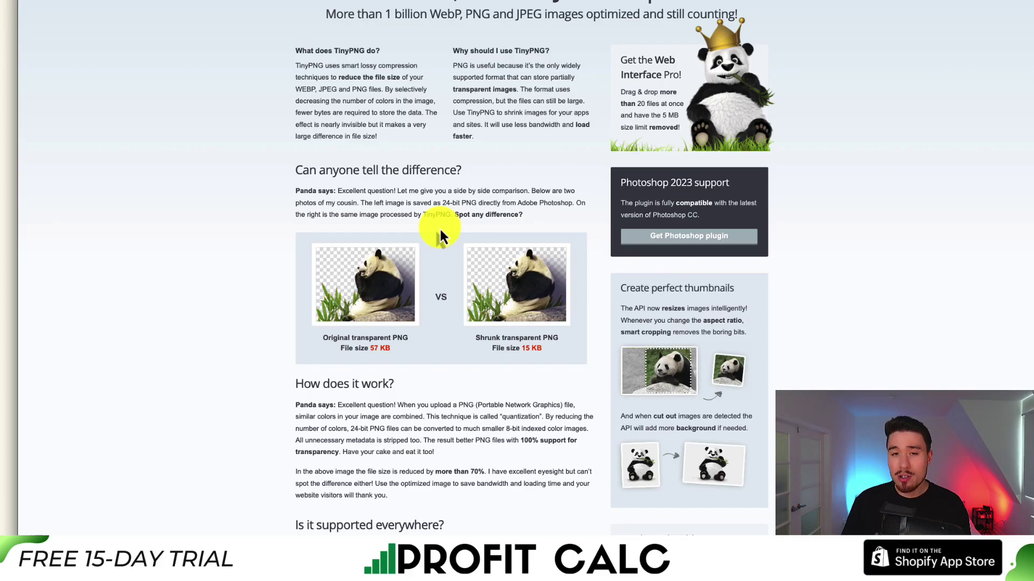
scroll(439, 237, up, 7)
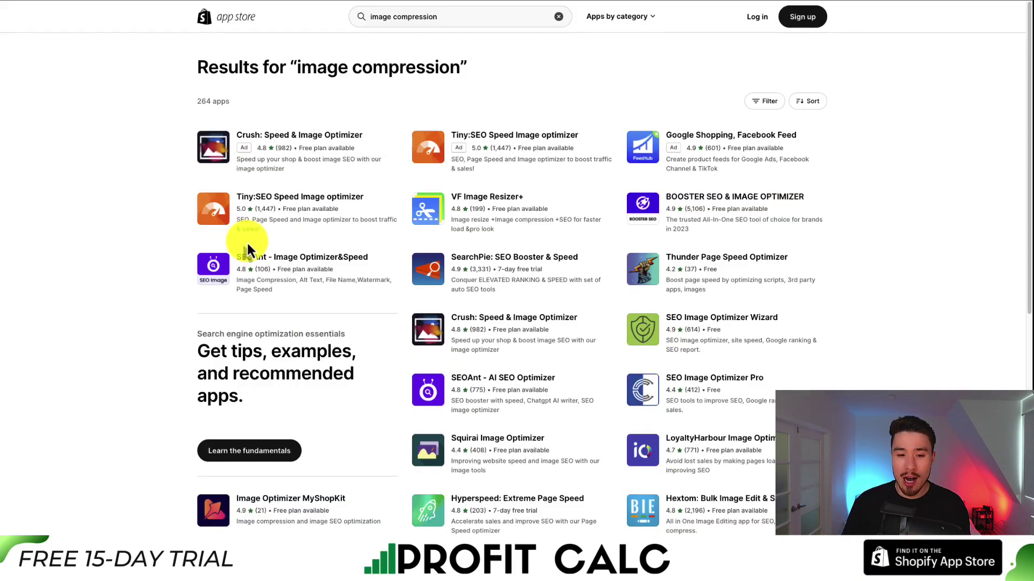
- Open the Crush: Speed & Image Optimizer listing and highlight its automatic image and ALT-tag renaming feature
scroll(481, 319, down, 1)
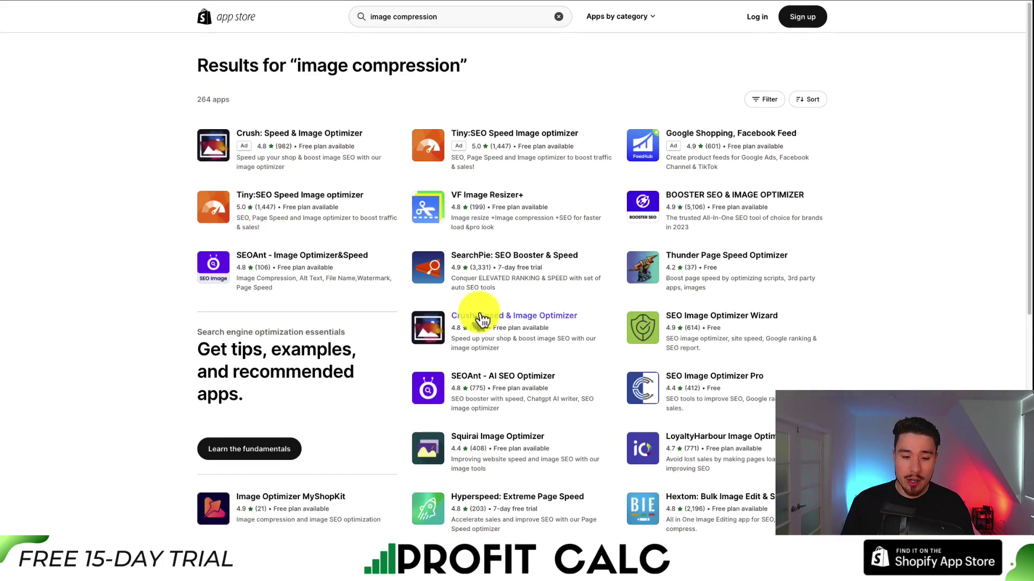
click(480, 320)
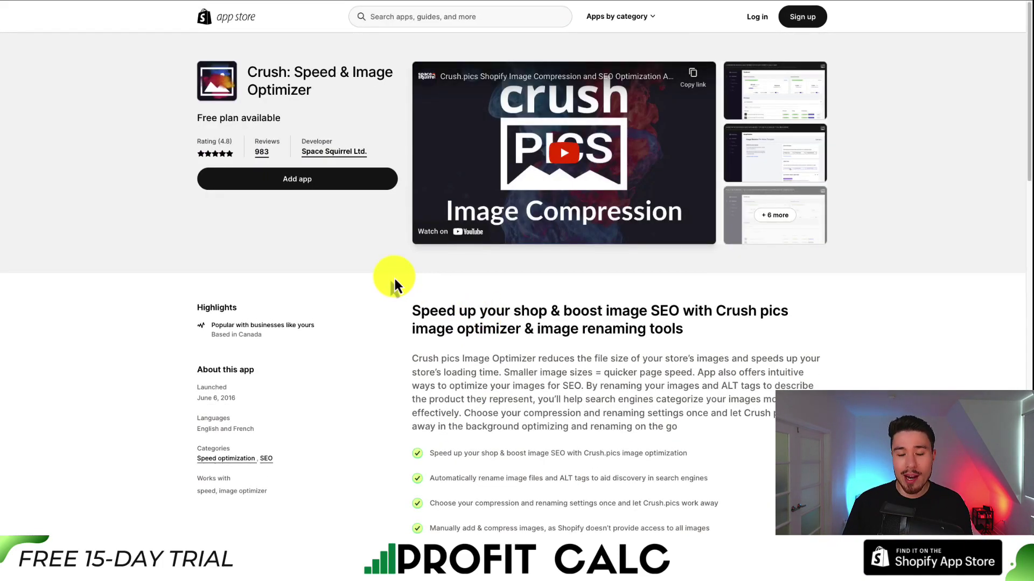
scroll(393, 276, down, 2)
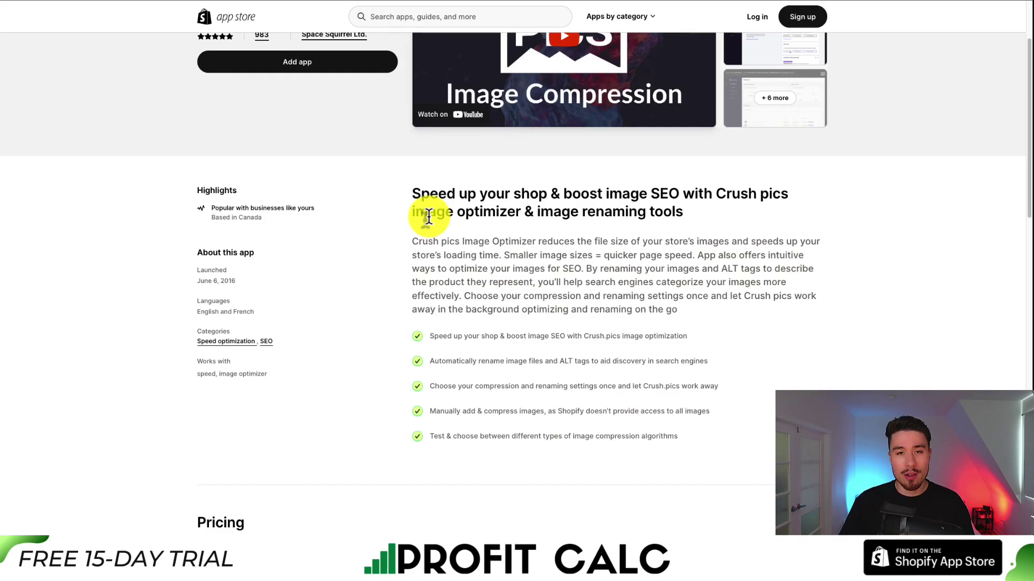
scroll(427, 217, down, 2)
scroll(429, 221, up, 3)
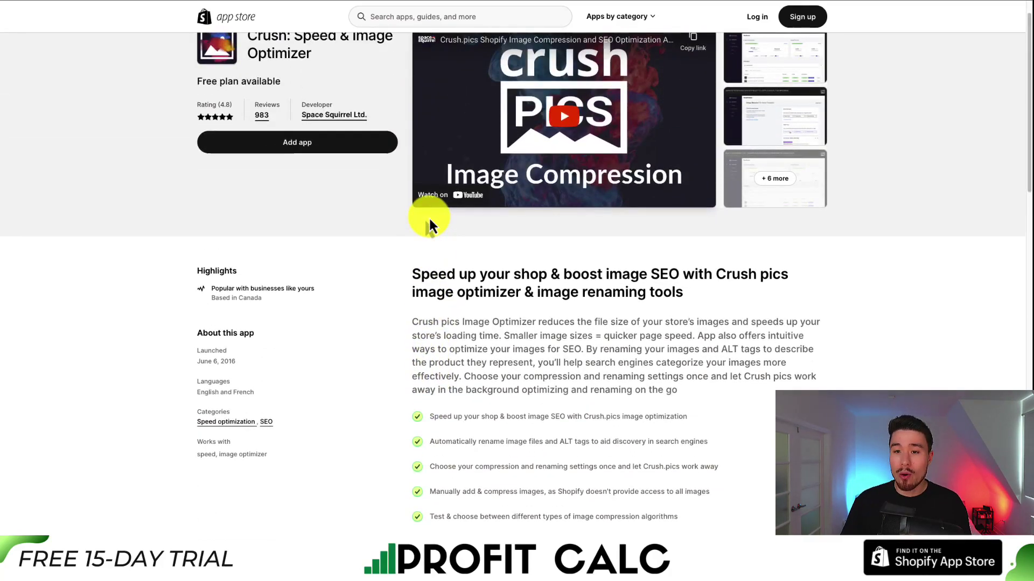
scroll(430, 220, down, 4)
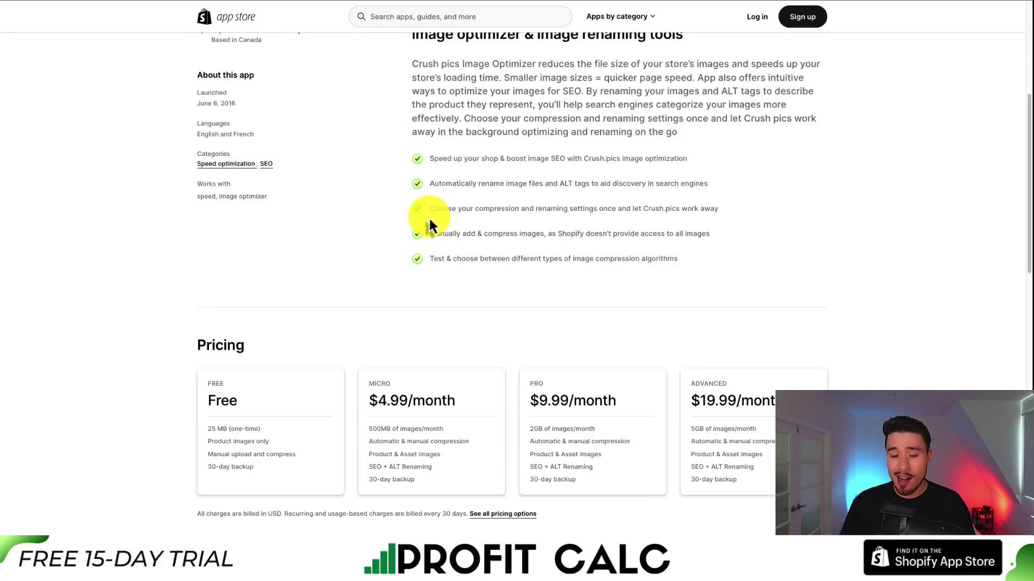
drag(445, 184, 708, 183)
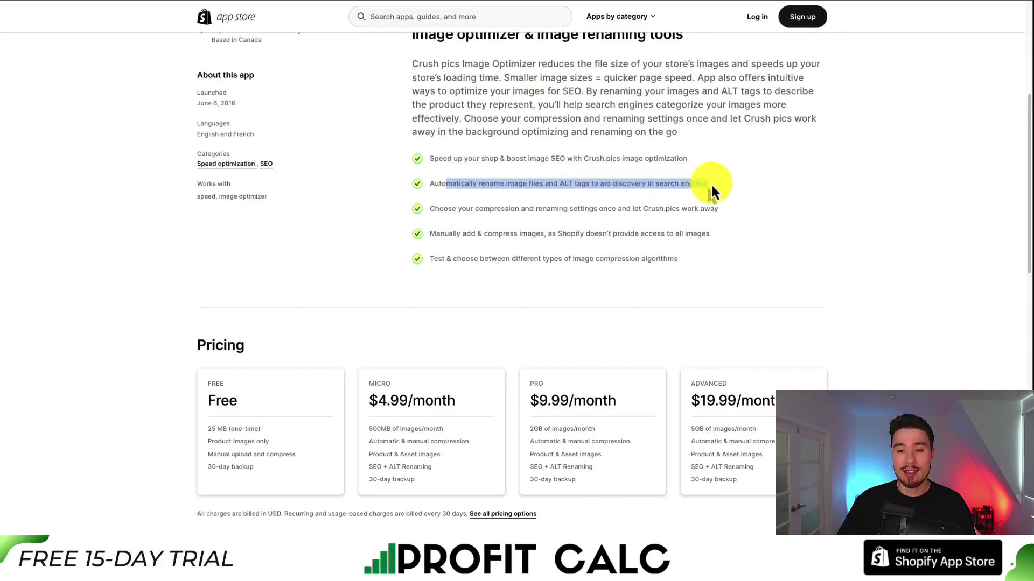
- Highlight the Free plan's price and 25 MB allowance, then the Micro plan's features
scroll(711, 183, down, 3)
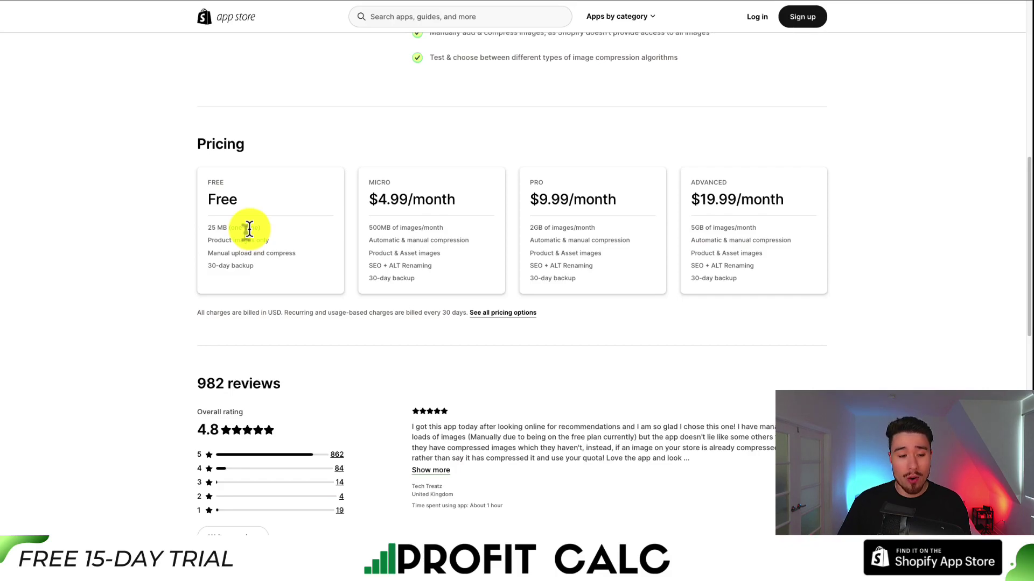
double_click(227, 200)
drag(207, 227, 255, 229)
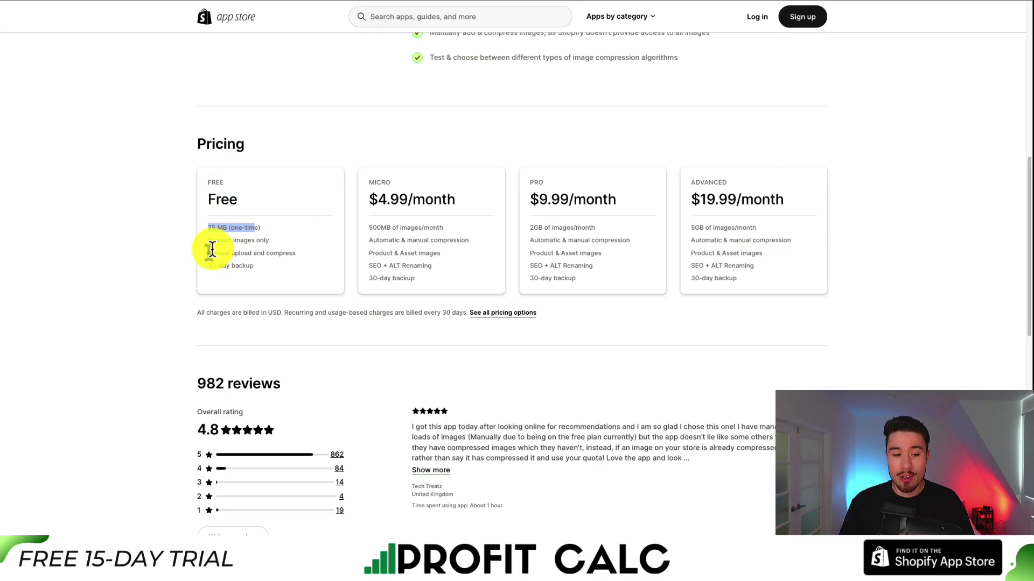
drag(368, 228, 414, 279)
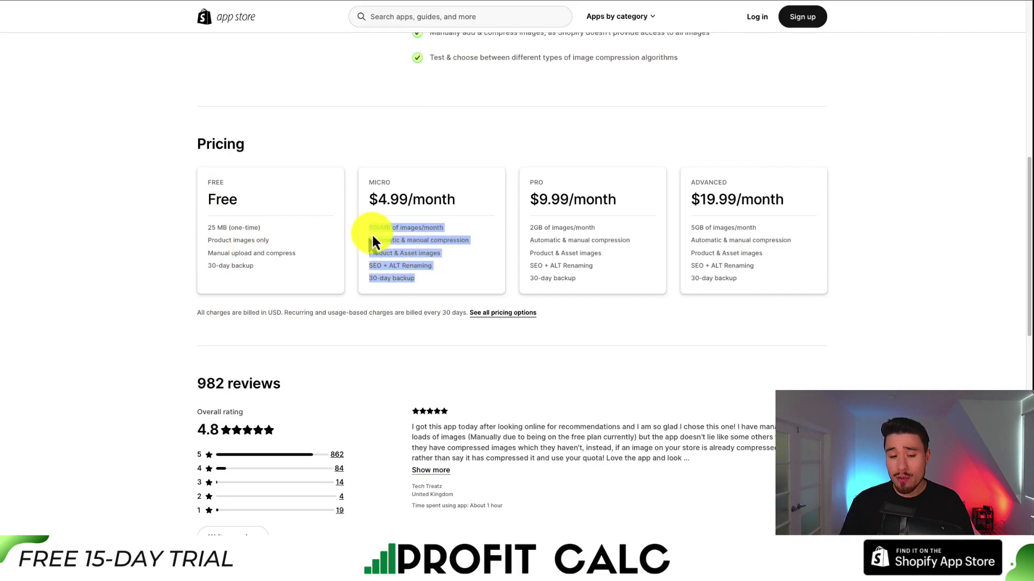
click(427, 281)
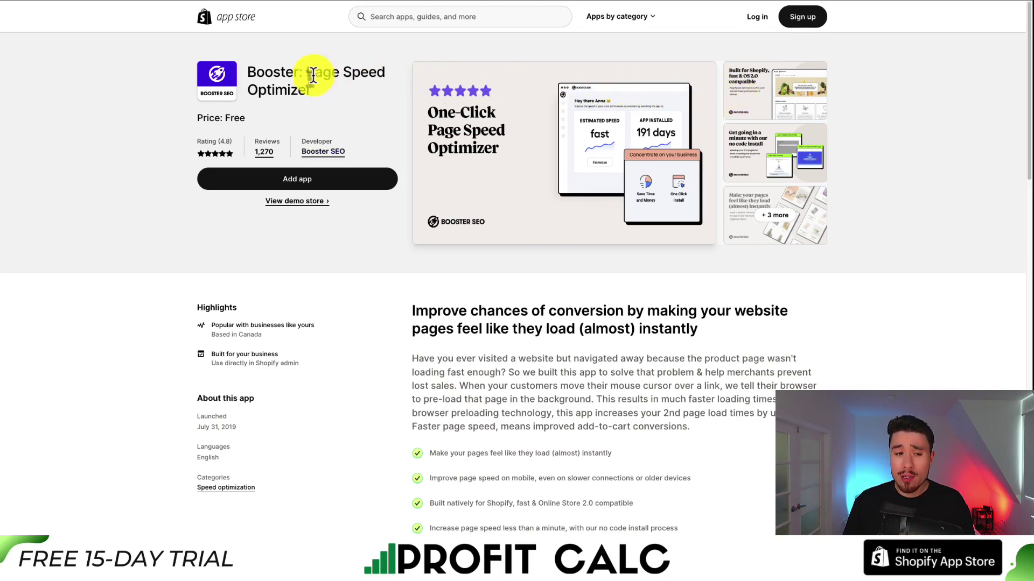
- Scroll the Booster: Page Speed Optimizer listing down to its 4.8-rated reviews and back
drag(277, 76, 340, 96)
scroll(341, 99, down, 1)
scroll(341, 103, down, 3)
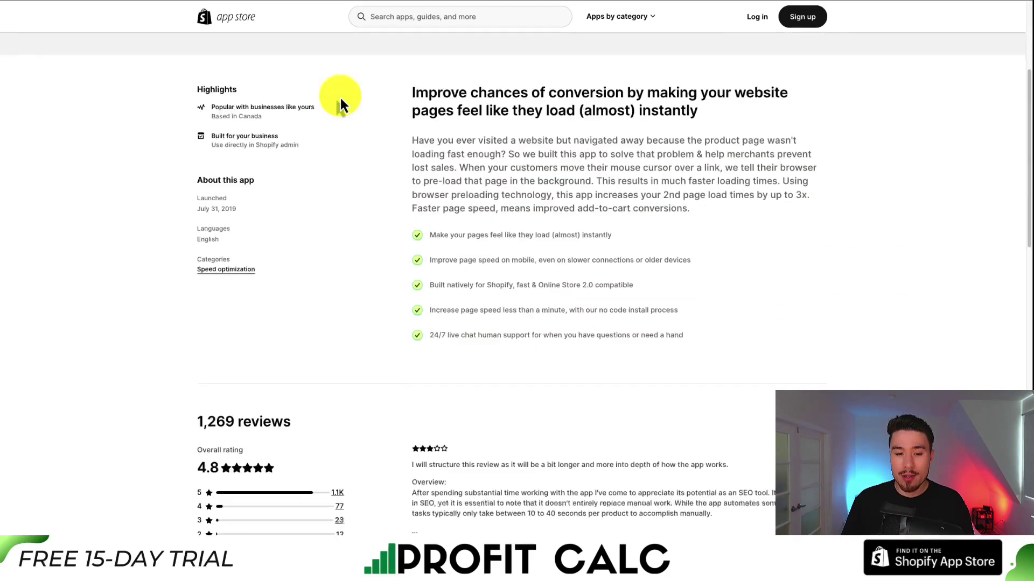
scroll(459, 153, down, 3)
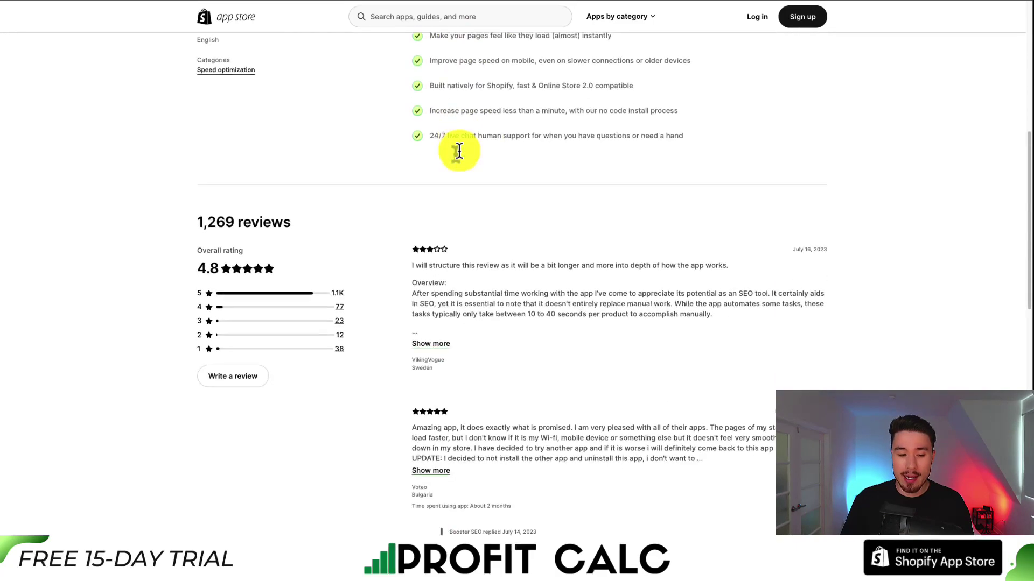
scroll(224, 173, up, 6)
scroll(224, 175, down, 4)
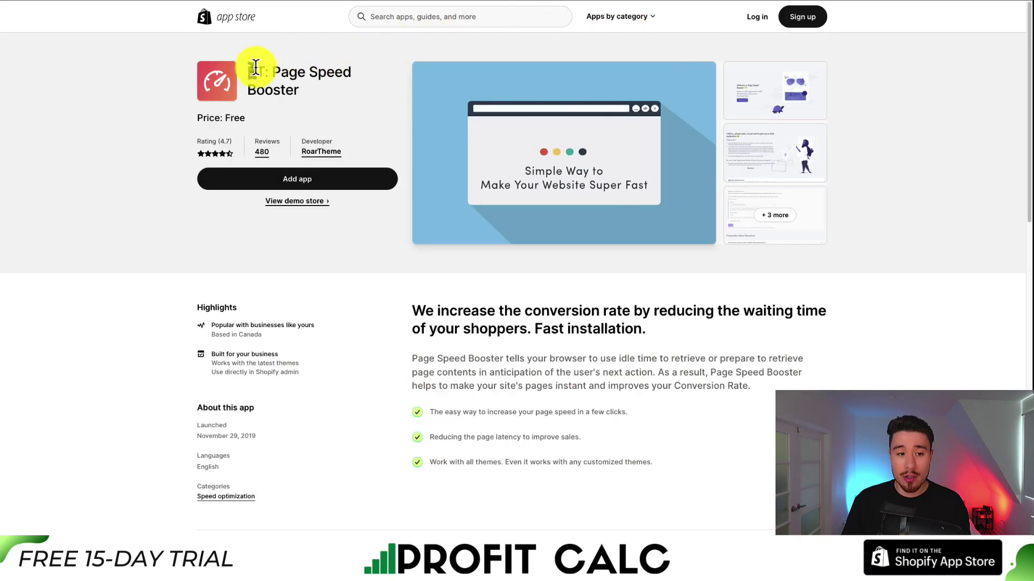
- Highlight the RT: Page Speed Booster name and its preloading description, then scroll through its reviews
drag(256, 47, 309, 98)
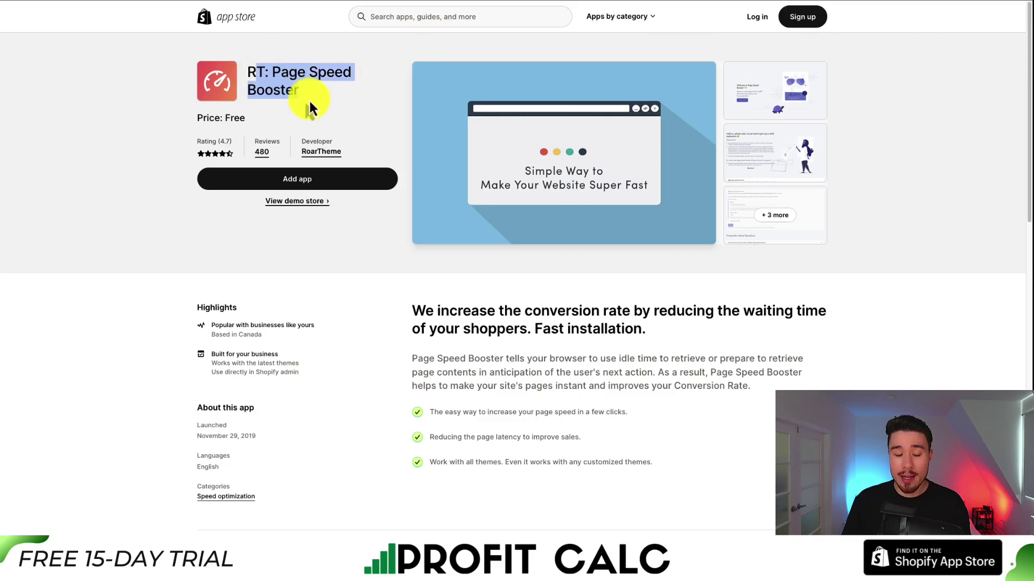
scroll(311, 102, down, 2)
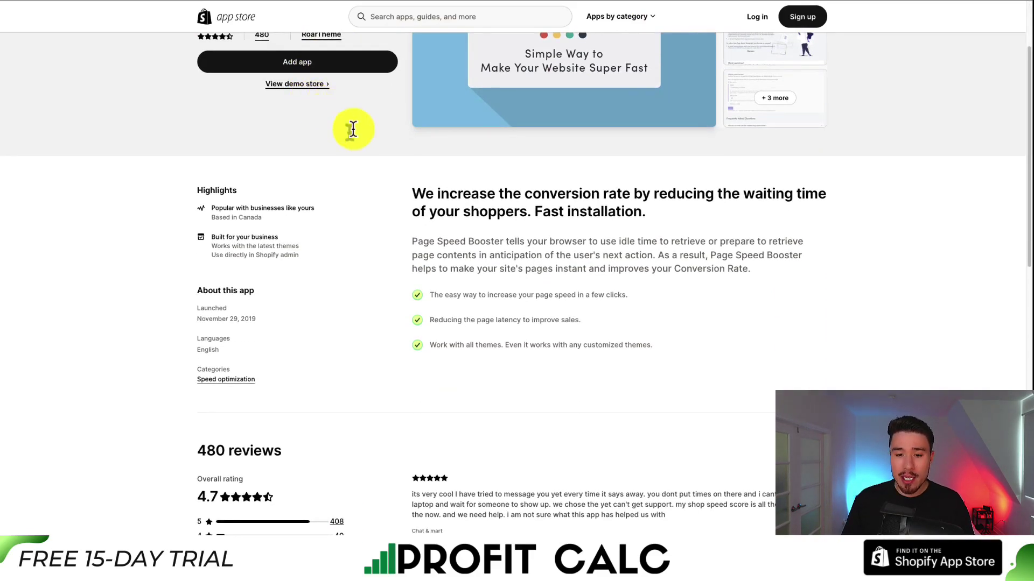
scroll(519, 92, down, 3)
drag(520, 95, 765, 96)
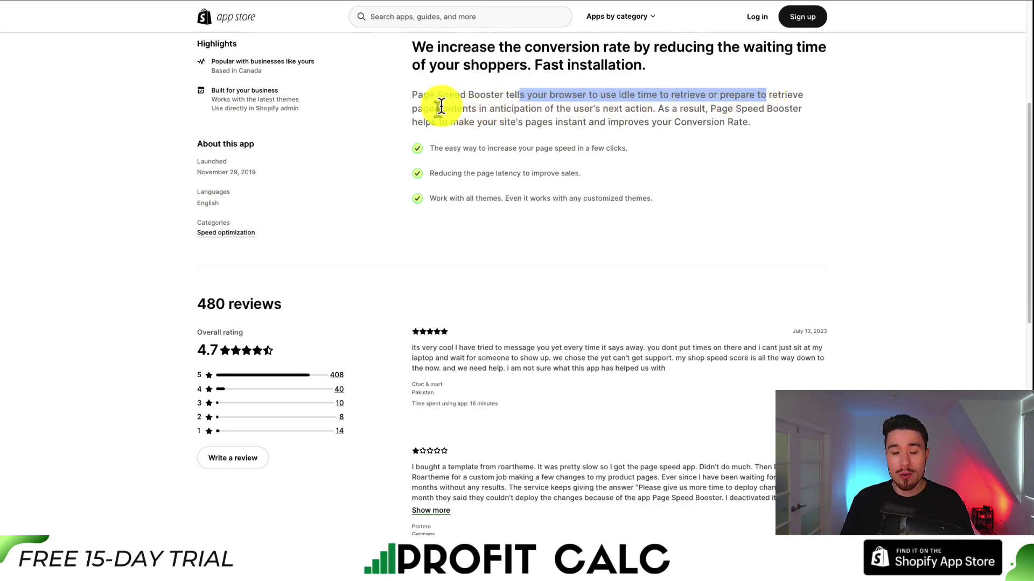
drag(424, 106, 525, 107)
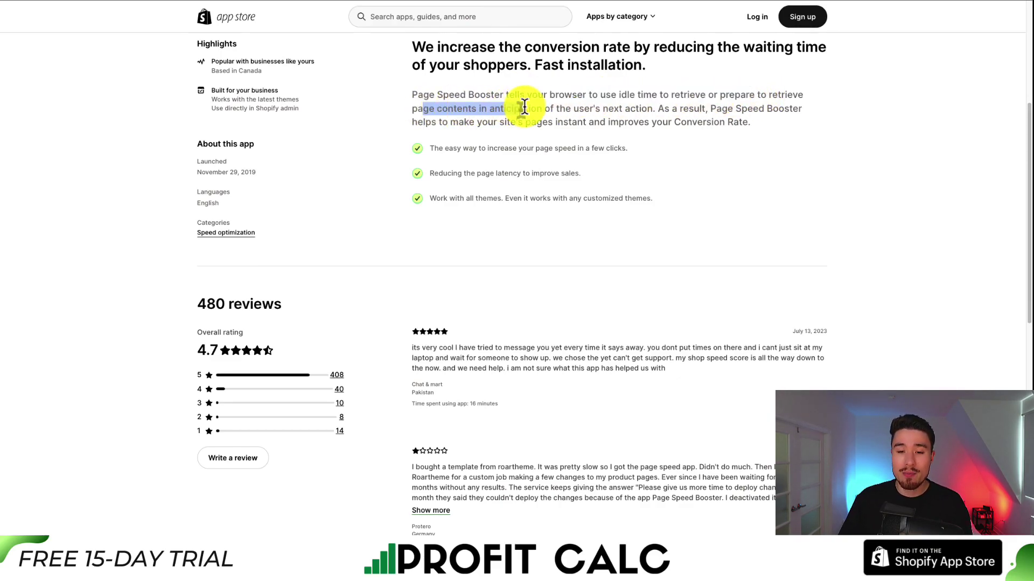
scroll(524, 106, down, 3)
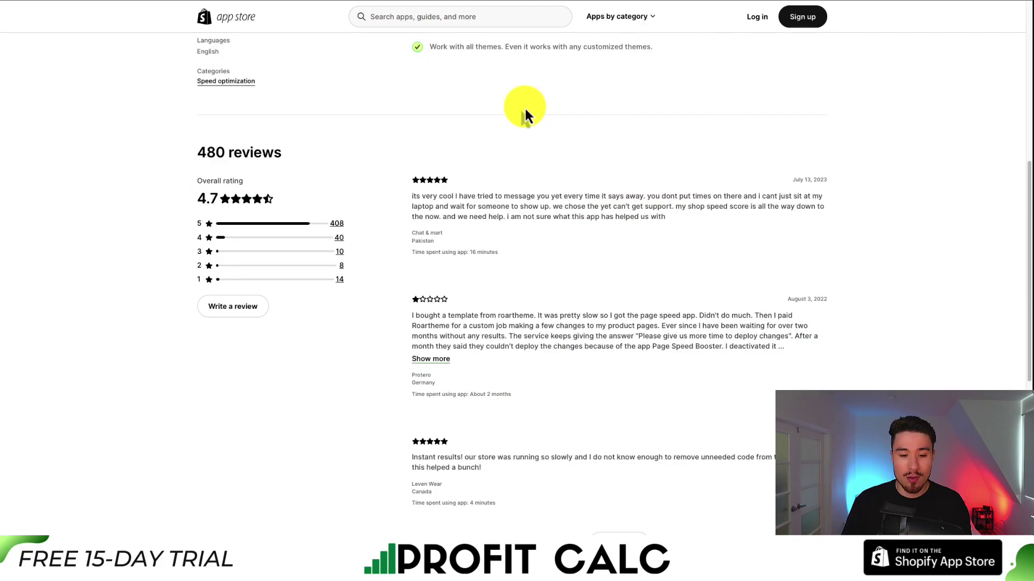
scroll(525, 107, up, 3)
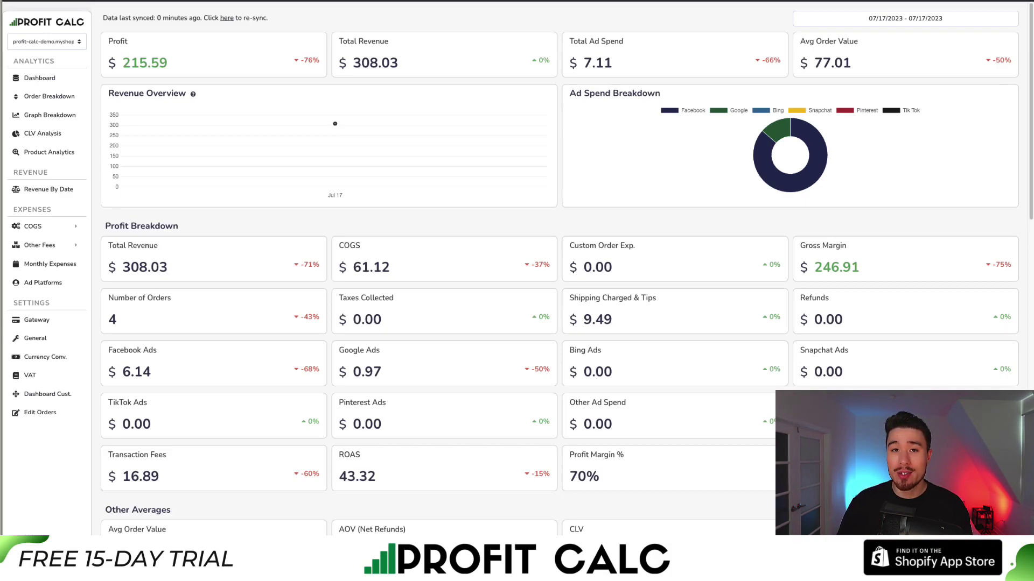
- Switch the Profit Calc date range to Last 7 Days, 07/11/2023–07/17/2023
click(951, 20)
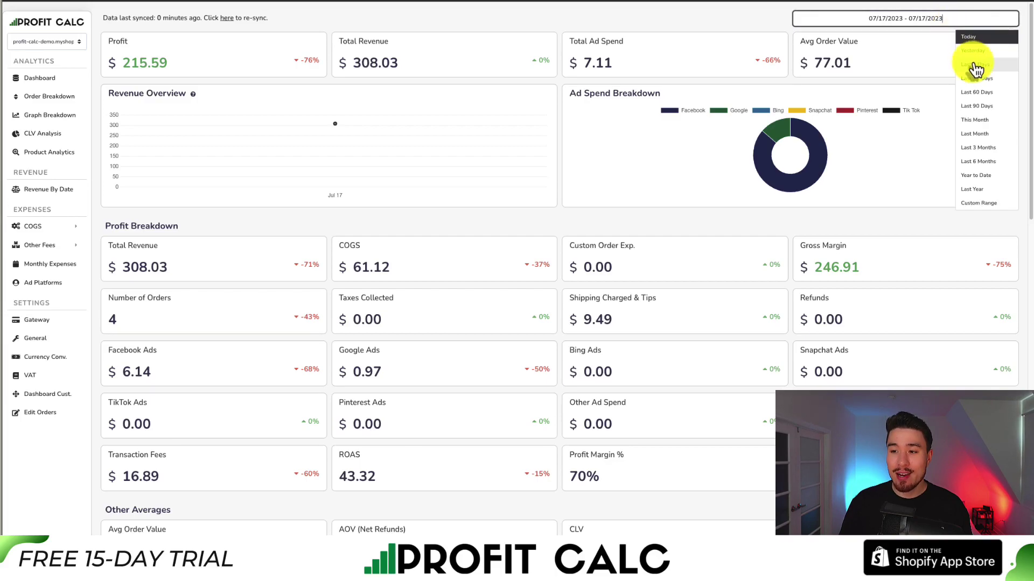
click(974, 64)
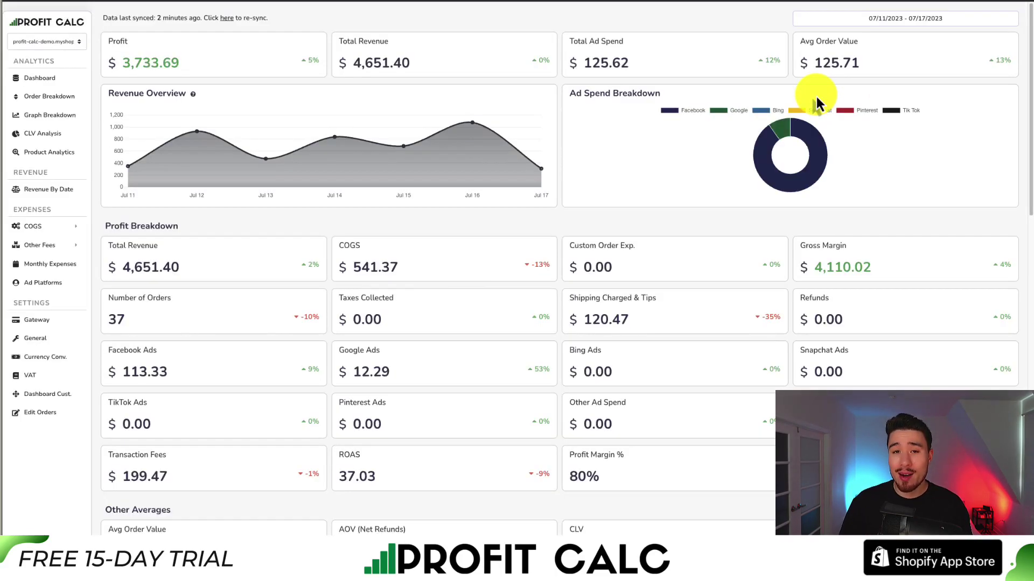
mouse_move(1028, 89)
mouse_down()
mouse_move(1030, 327)
mouse_move(1028, 86)
mouse_up()
scroll(926, 131, up, 1)
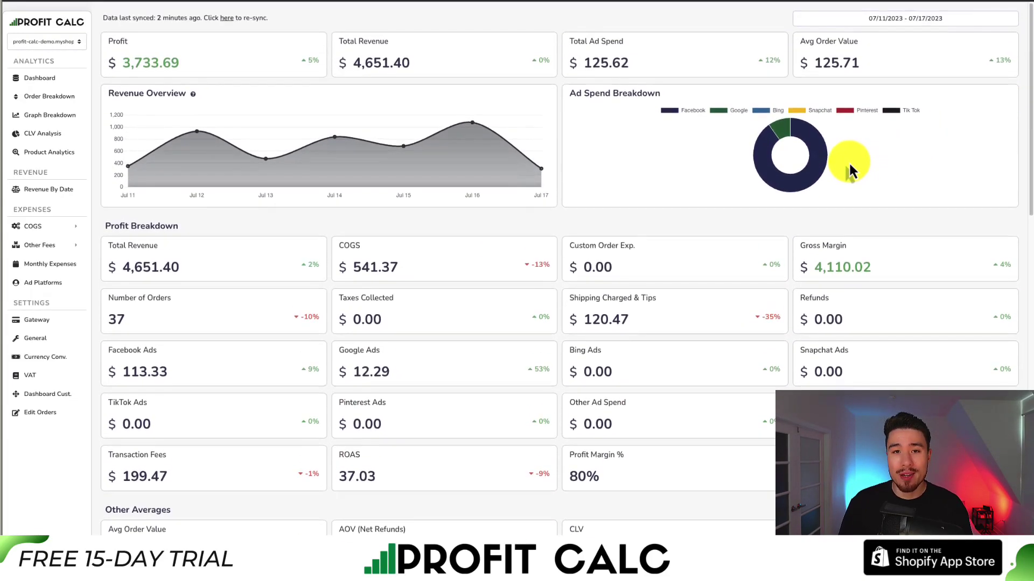